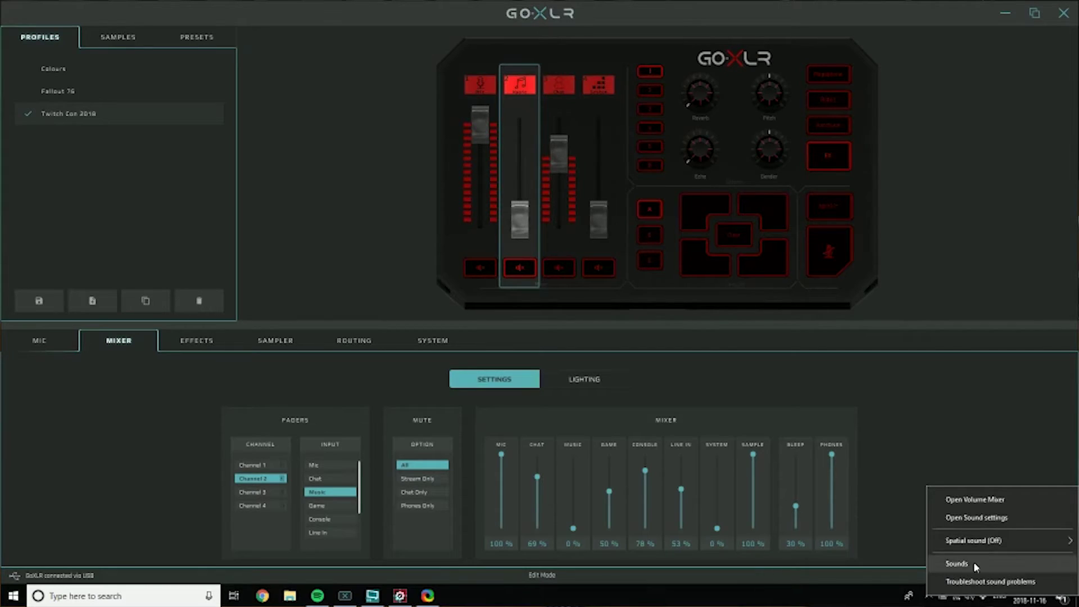
Go from Sound settings to the App volume and device preferences page.
left_click(978, 517)
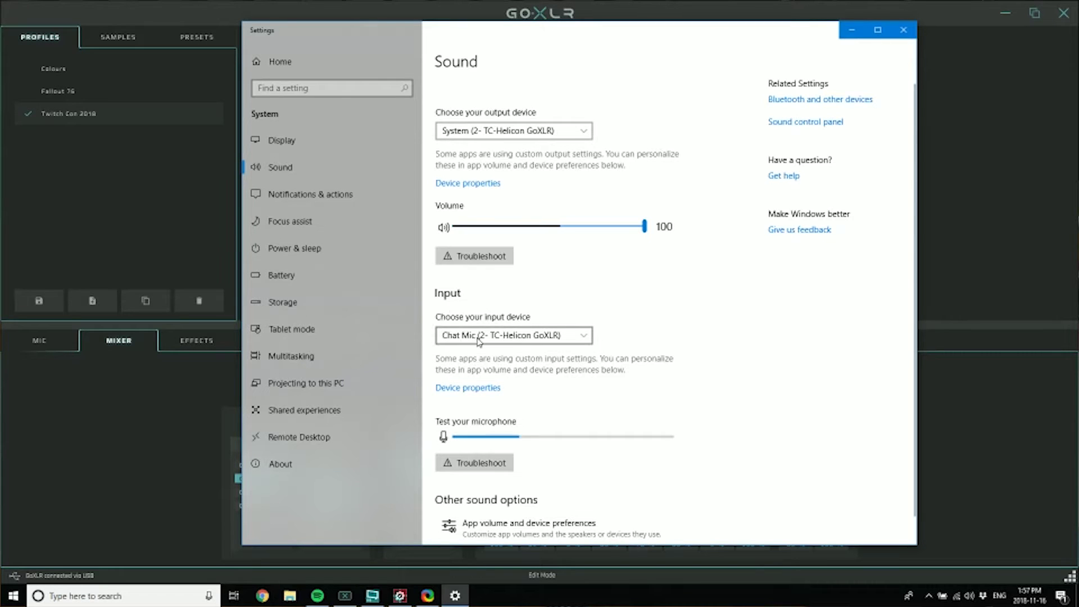
scroll(607, 299, "down", 1)
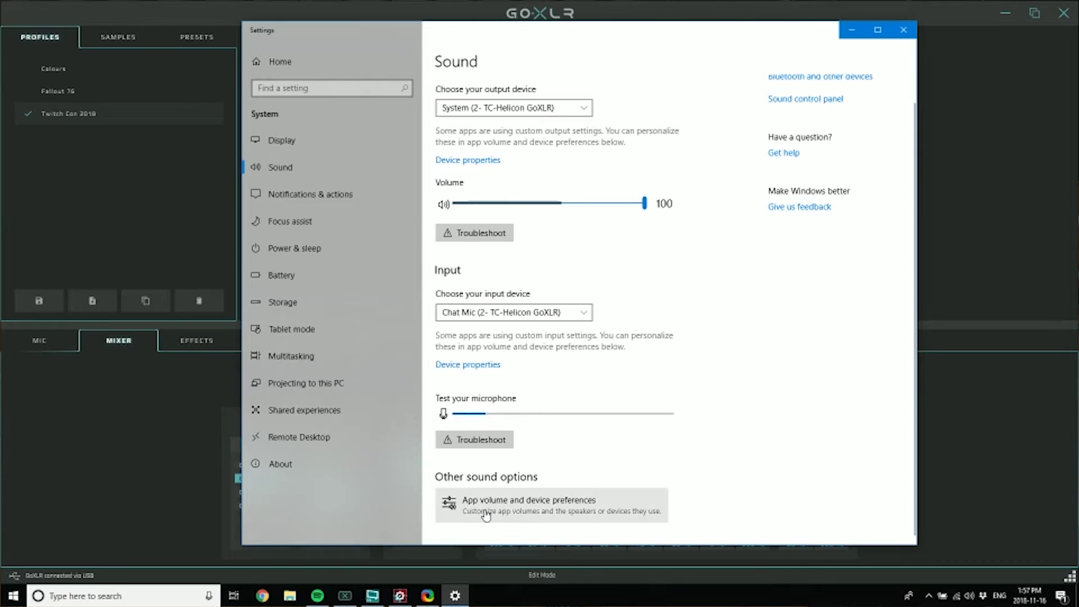
left_click(551, 514)
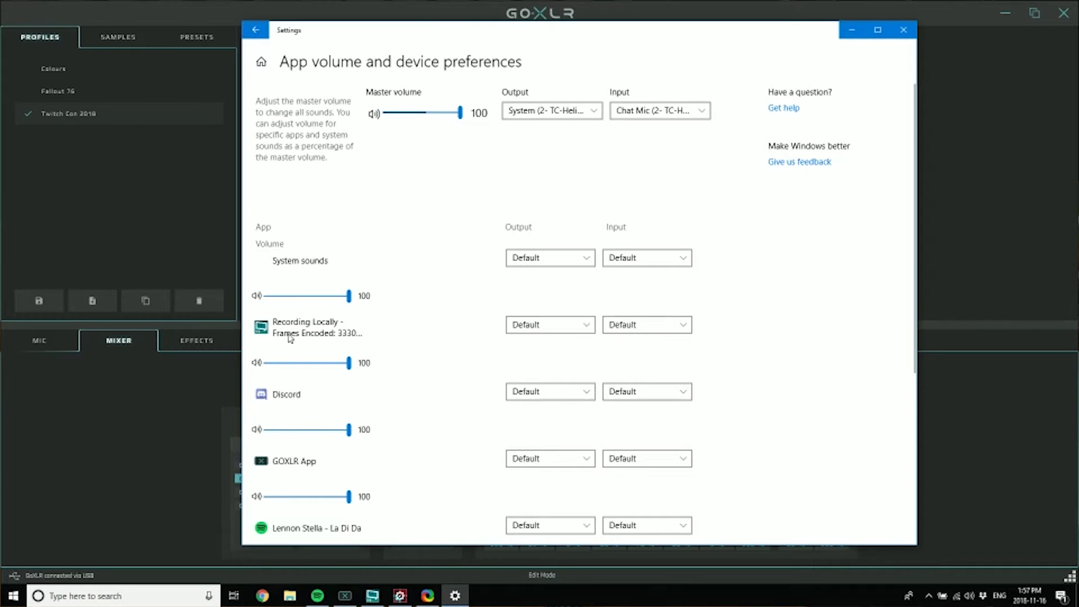
Set Spotify's output device to Music (2- TC-Helicon GoXLR).
scroll(304, 382, "down", 4)
scroll(306, 344, "down", 4)
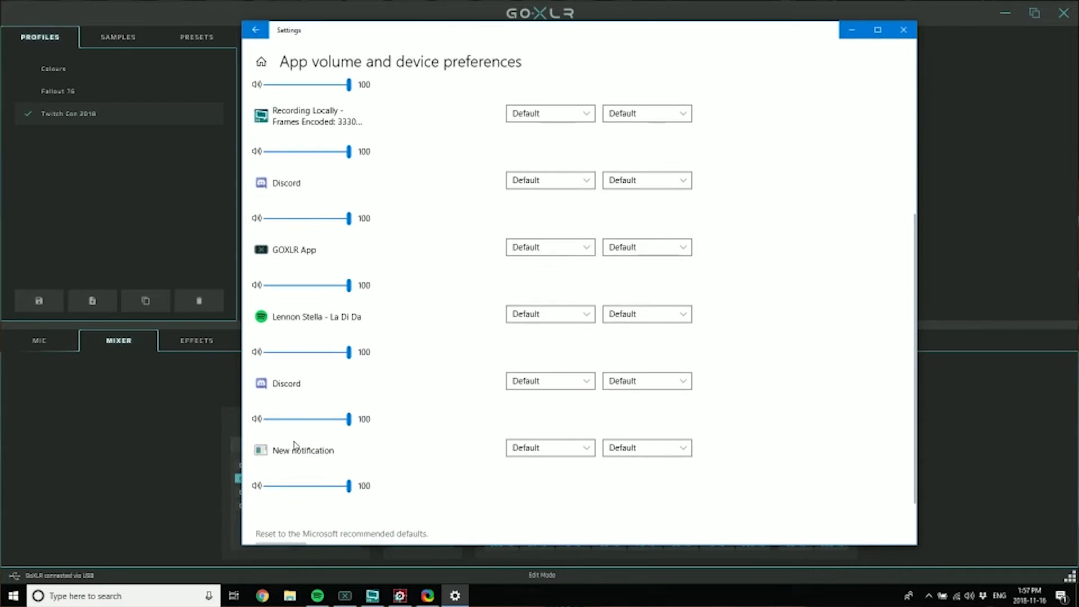
scroll(343, 254, "up", 5)
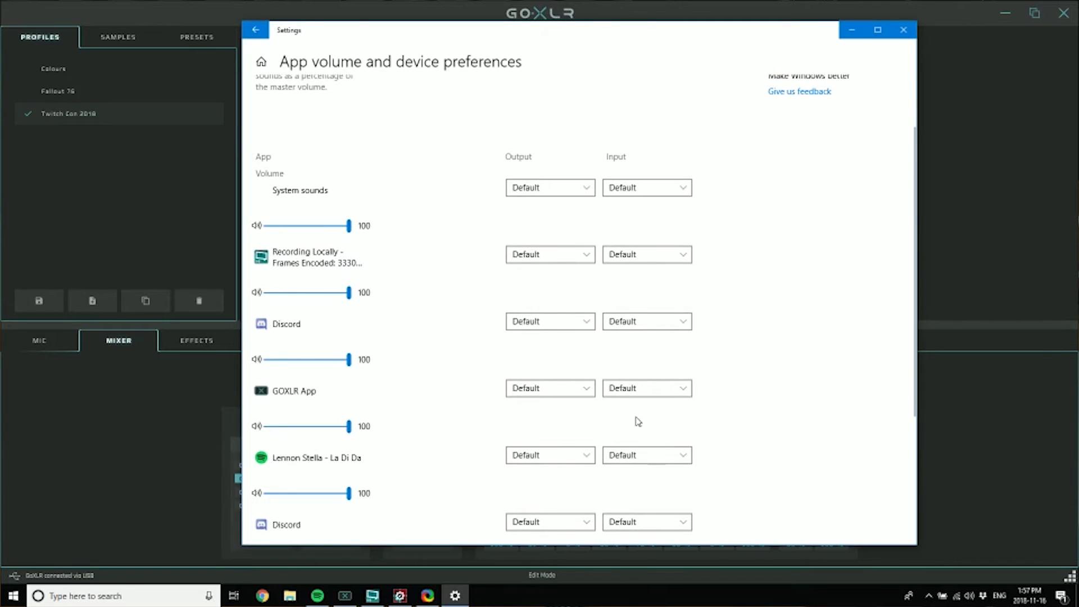
scroll(422, 298, "down", 2)
scroll(390, 304, "down", 3)
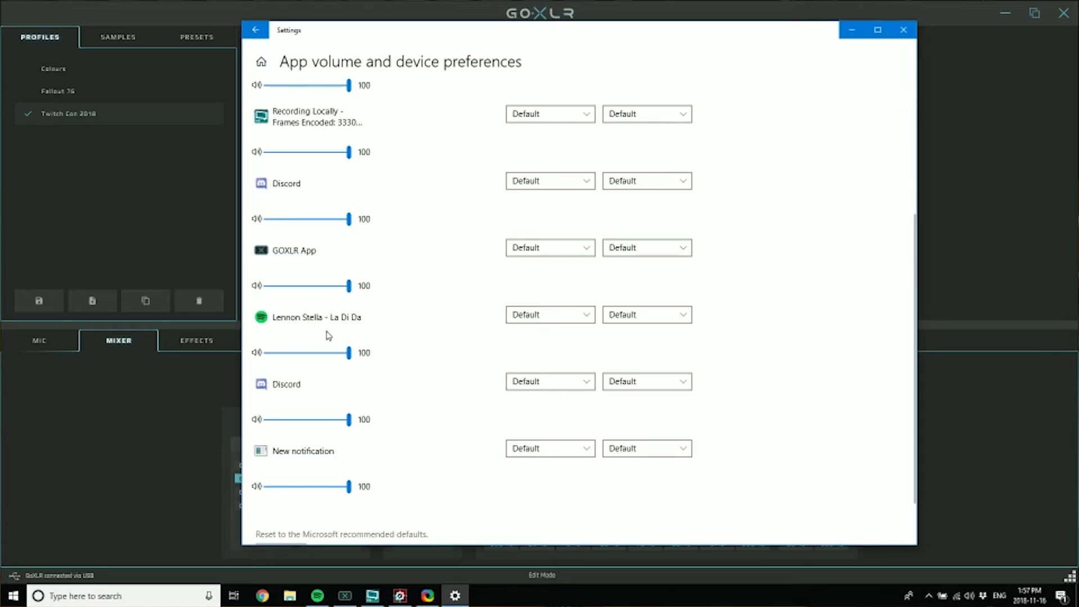
left_click(548, 323)
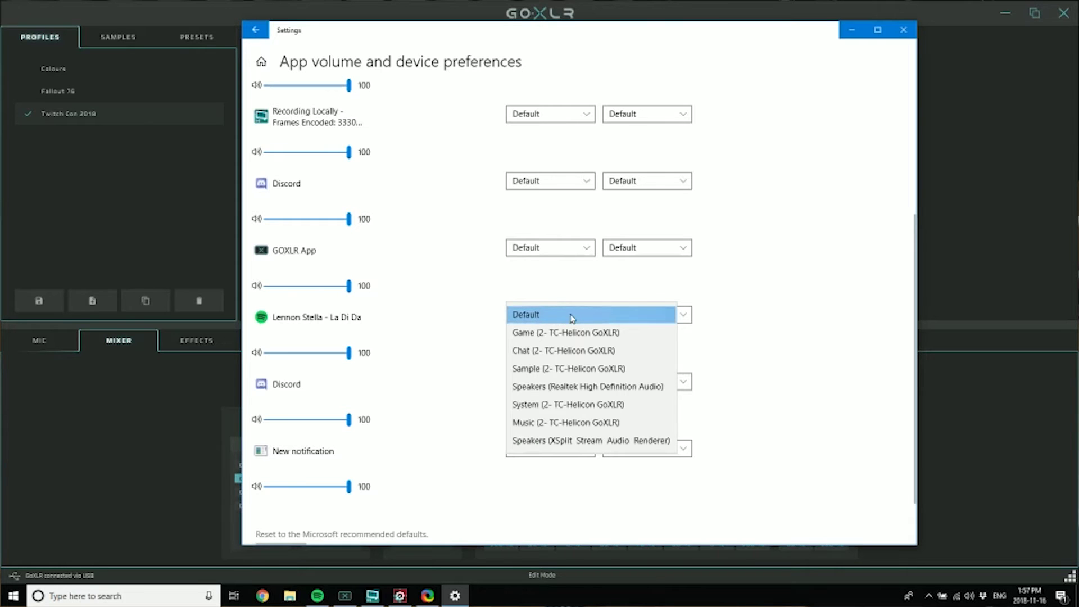
left_click(571, 423)
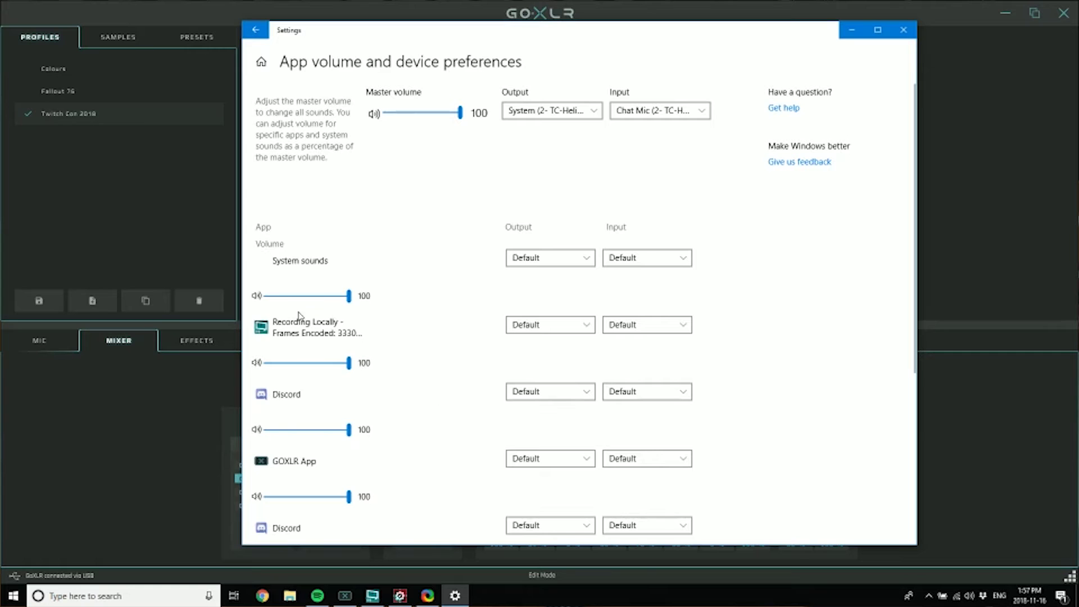
scroll(292, 379, "down", 3)
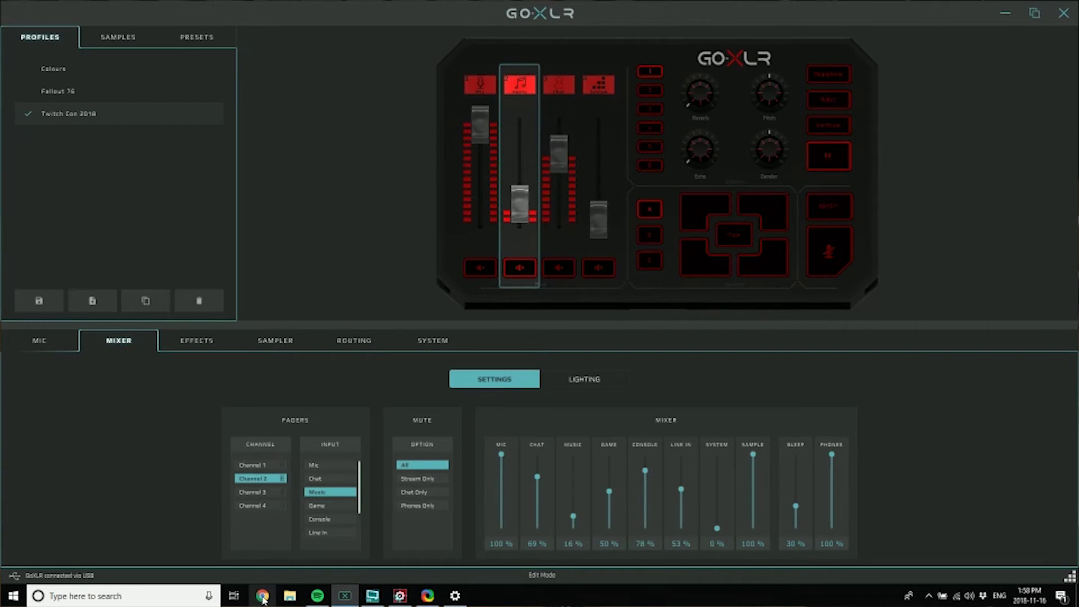
Bring up Chrome and load youtube.com, correcting the mistyped 'youtube,com' address.
left_click(263, 597)
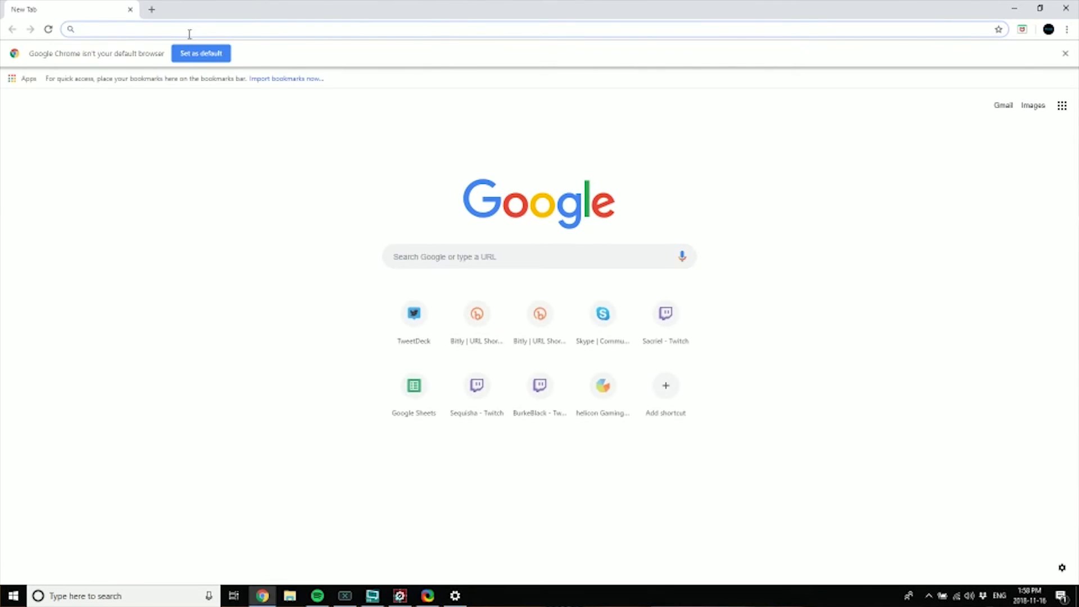
type("you")
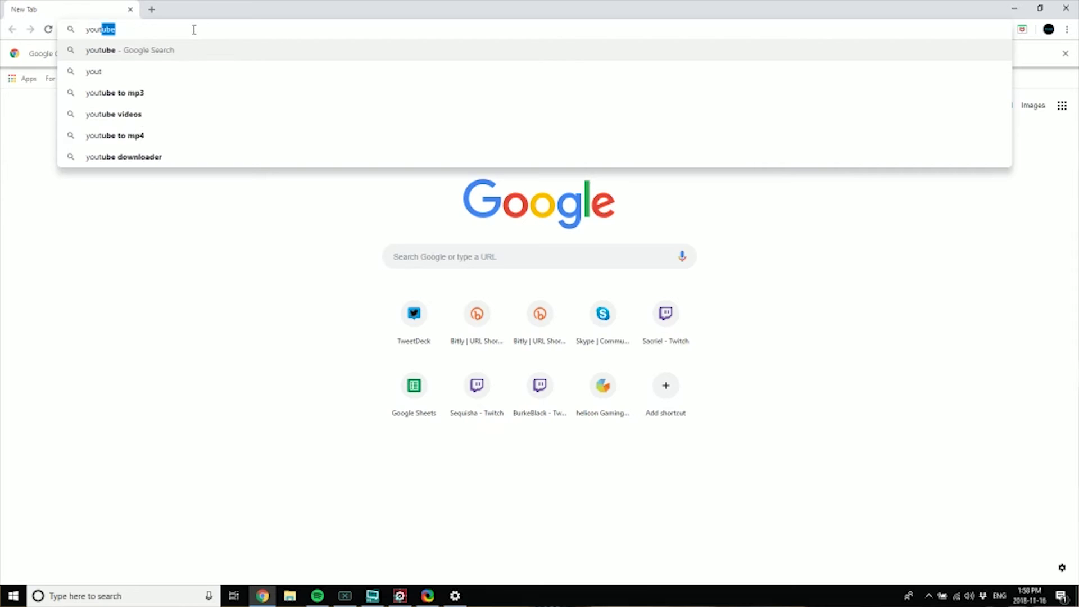
type("tube,com")
key("Return")
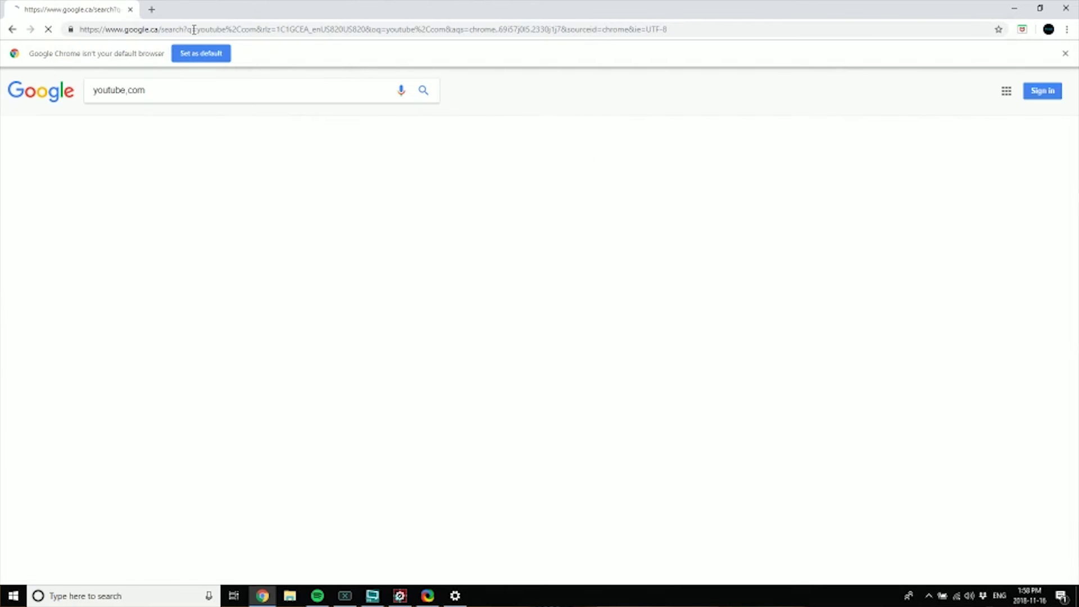
left_click(191, 31)
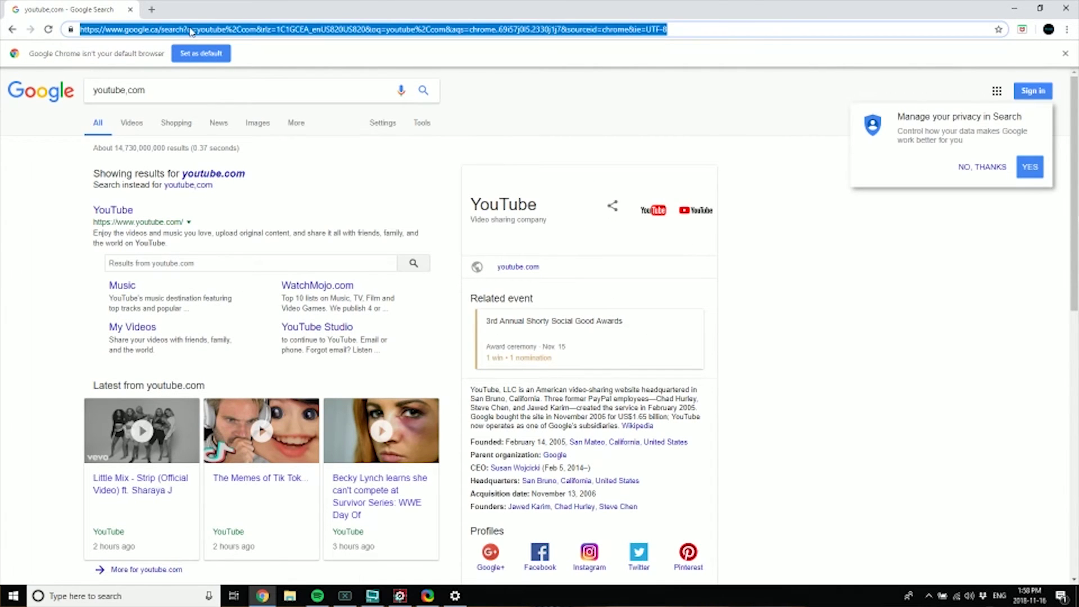
type("you")
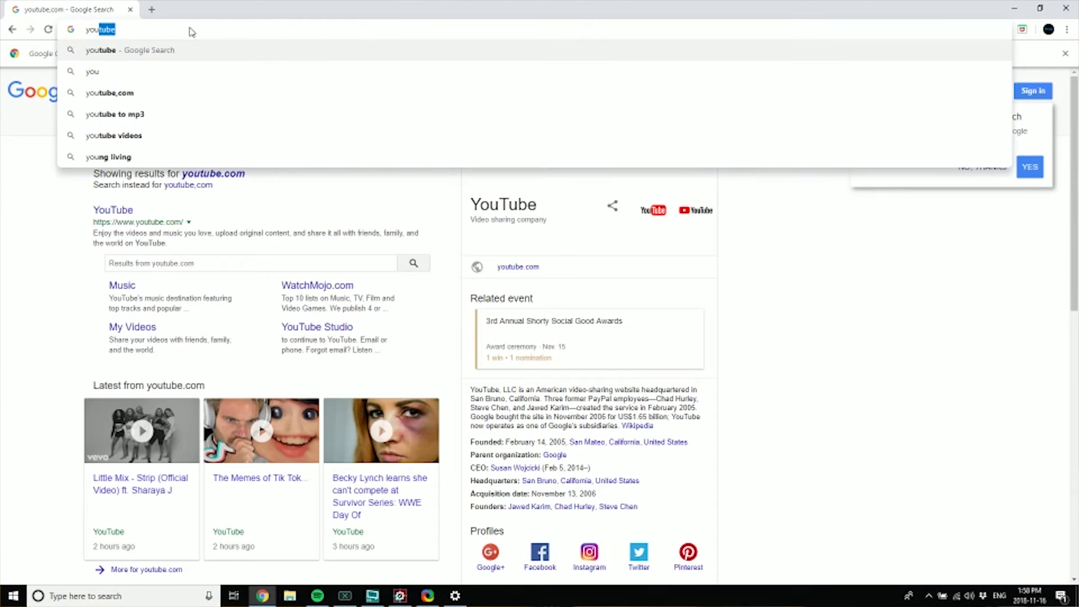
type("tube.com")
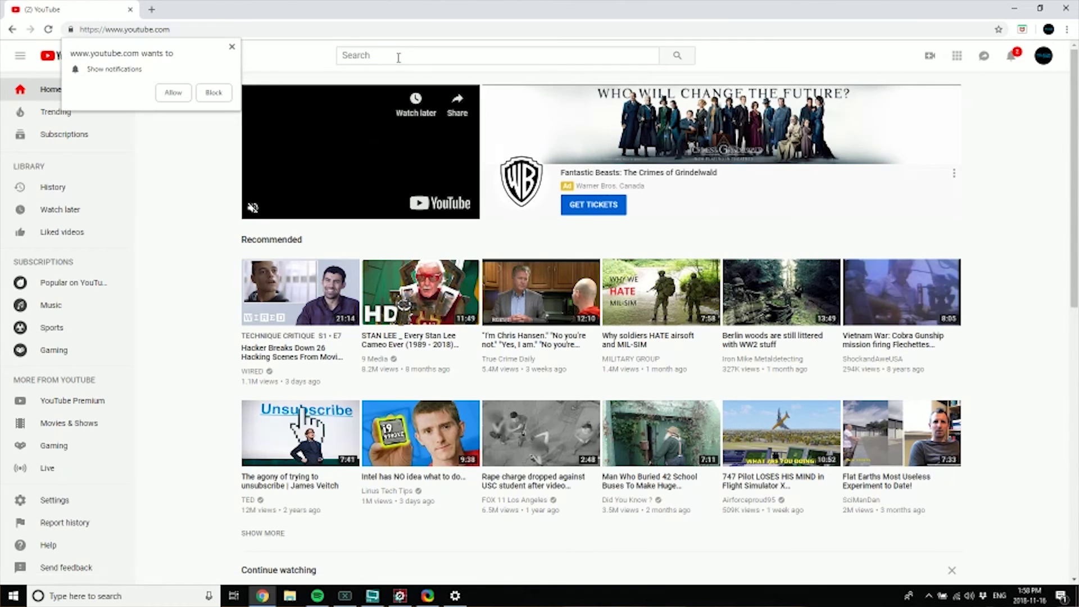
Search 'u2 karaoke', dismiss the notification prompt, and open 'With Or Without You Karaoke HD' paused.
type("u")
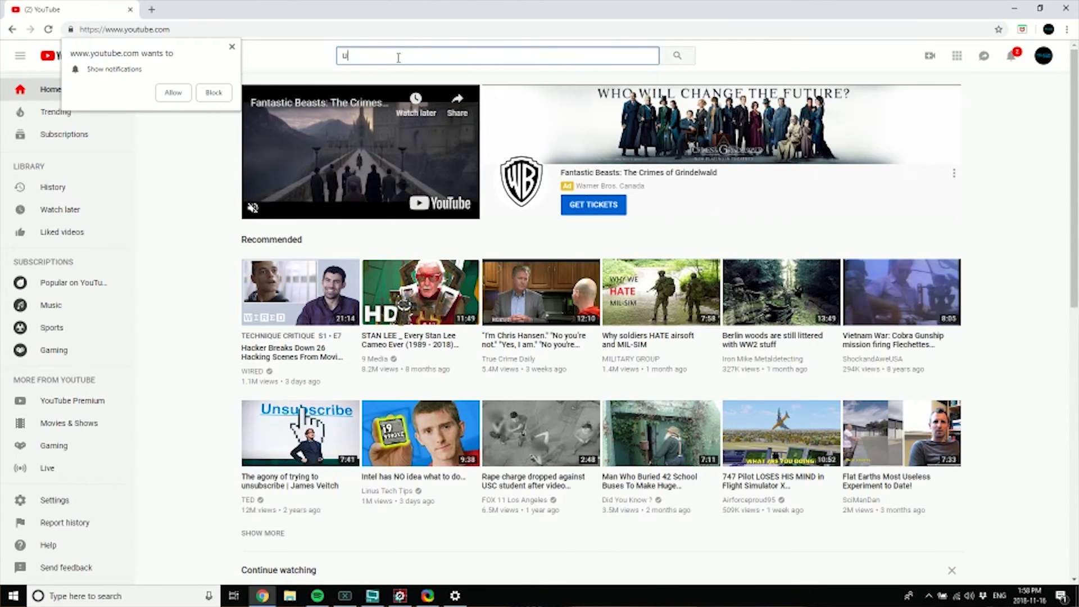
type("2 karaoke")
left_click(432, 105)
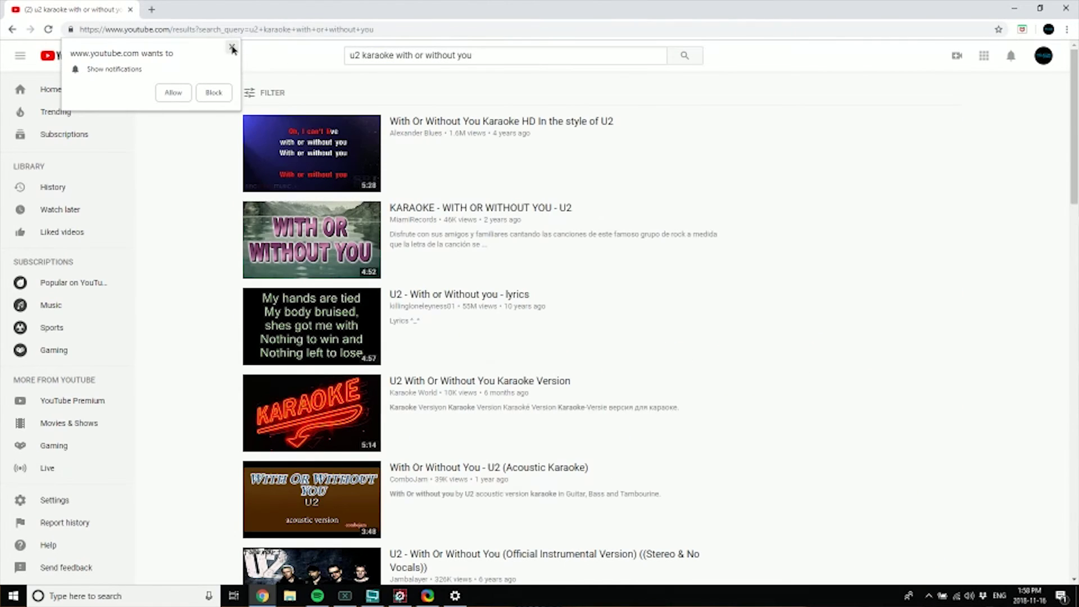
left_click(232, 49)
mouse_move(487, 125)
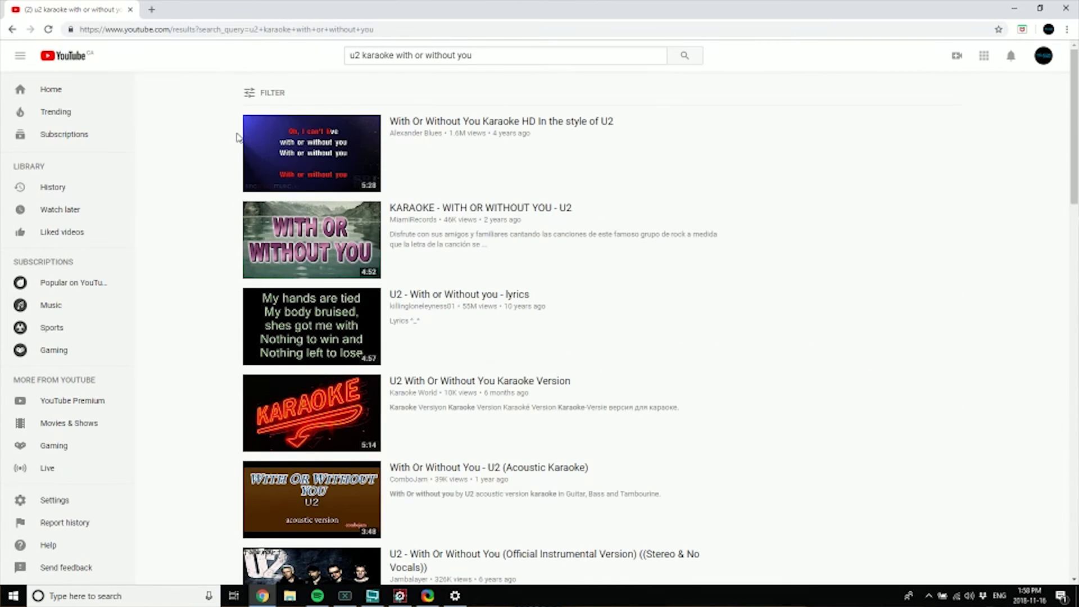
left_click(487, 125)
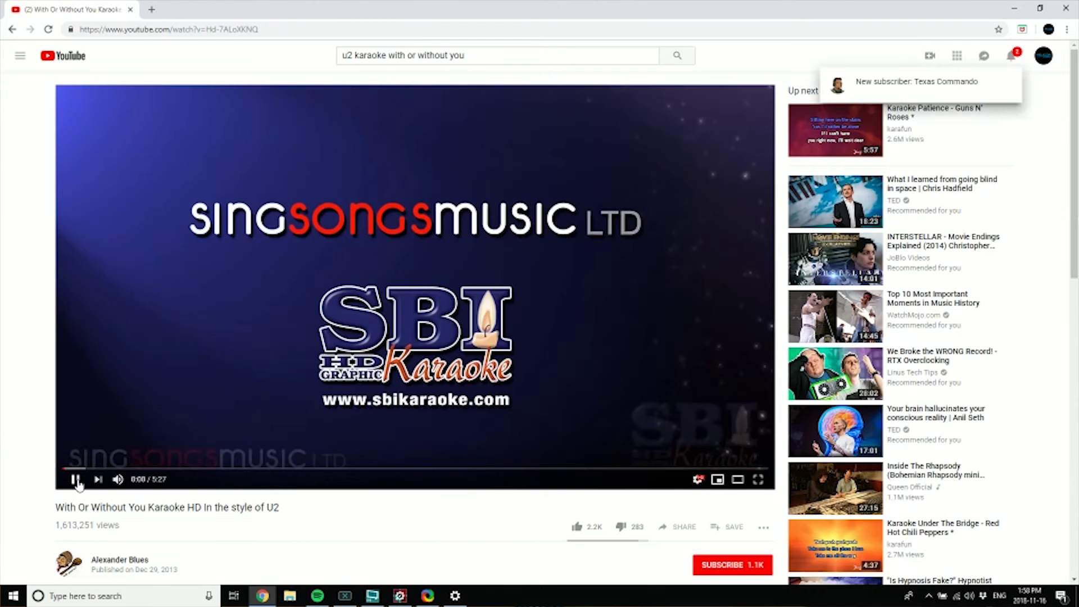
left_click(76, 479)
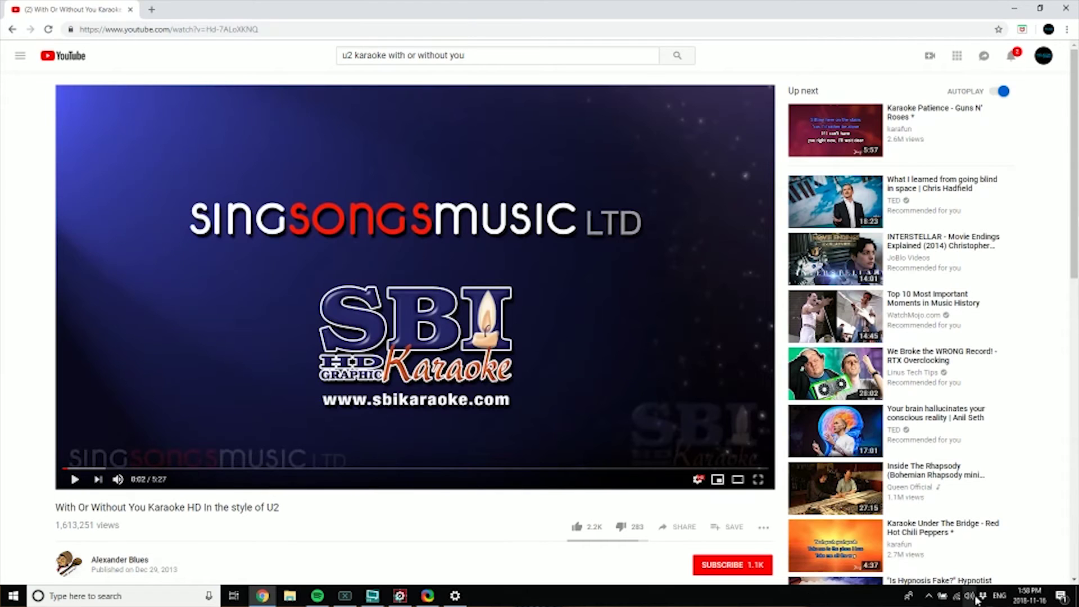
Briefly play the karaoke video so Chrome appears in the app volume list.
left_click(456, 597)
scroll(450, 202, "down", 1)
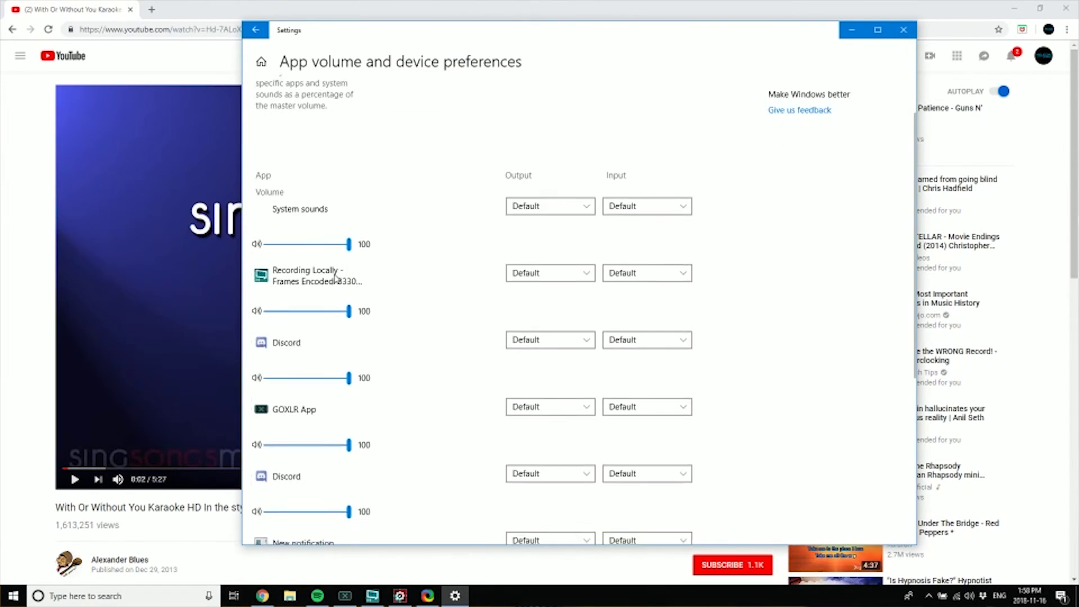
scroll(450, 202, "up", 1)
scroll(124, 389, "down", 1)
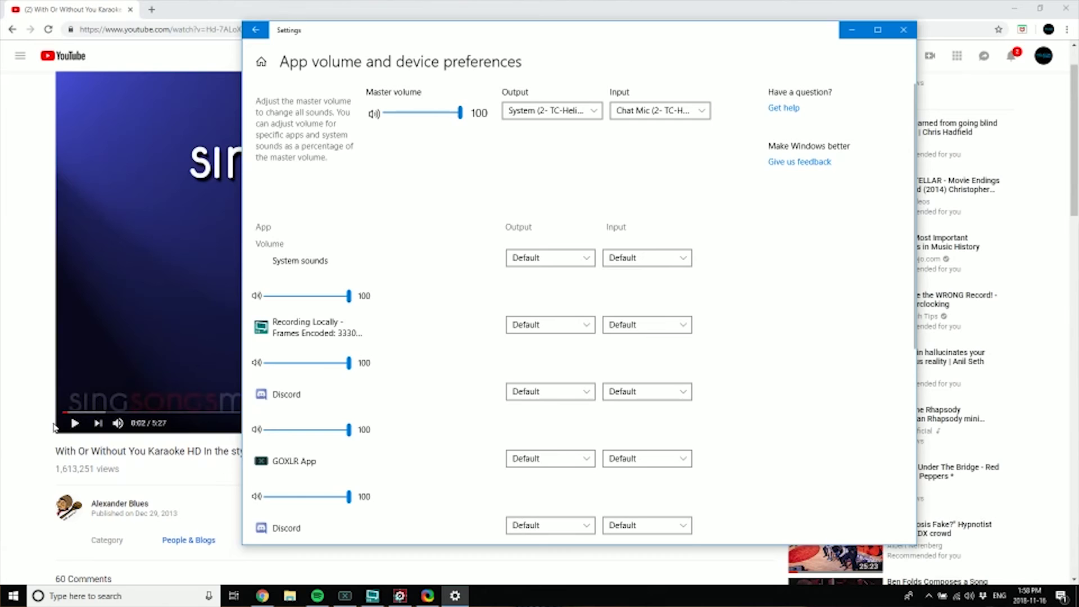
left_click(77, 430)
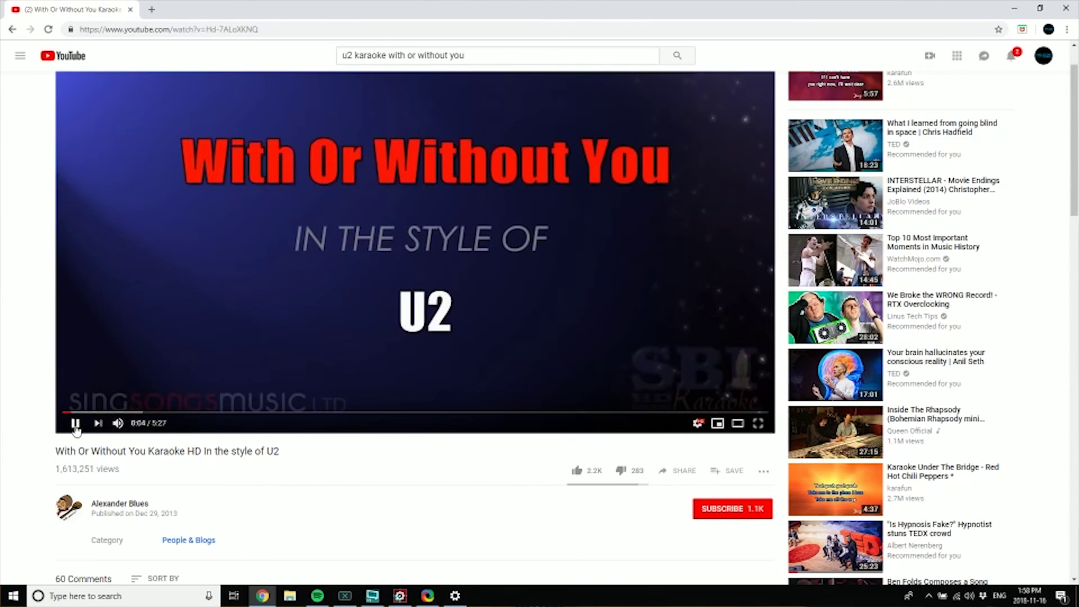
left_click(74, 423)
Set Chrome's output device to Music (2- TC-Helicon GoXLR).
left_click(455, 596)
scroll(421, 438, "down", 5)
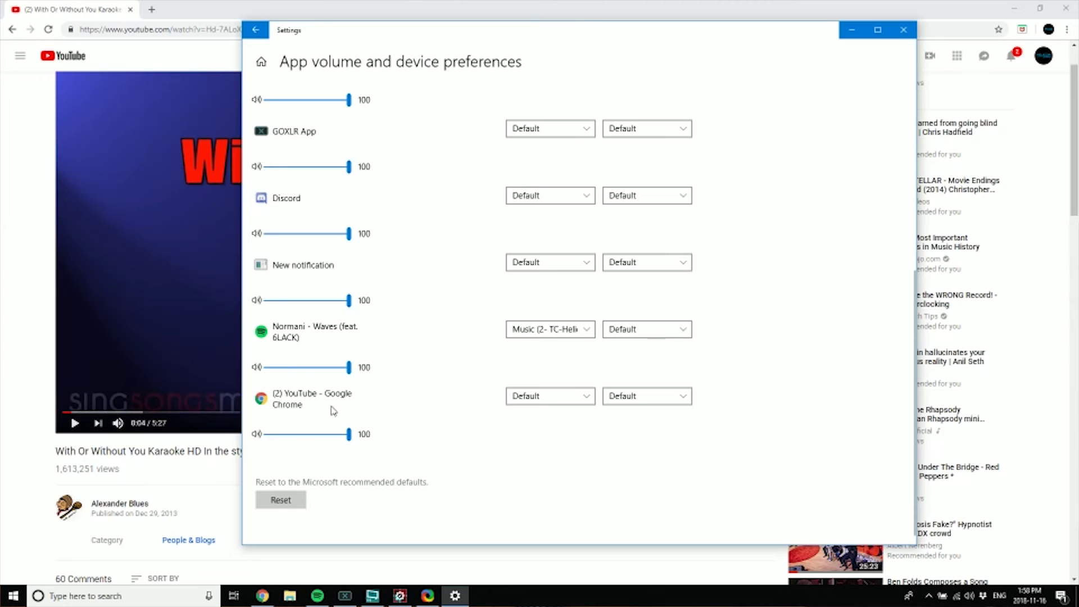
left_click(554, 399)
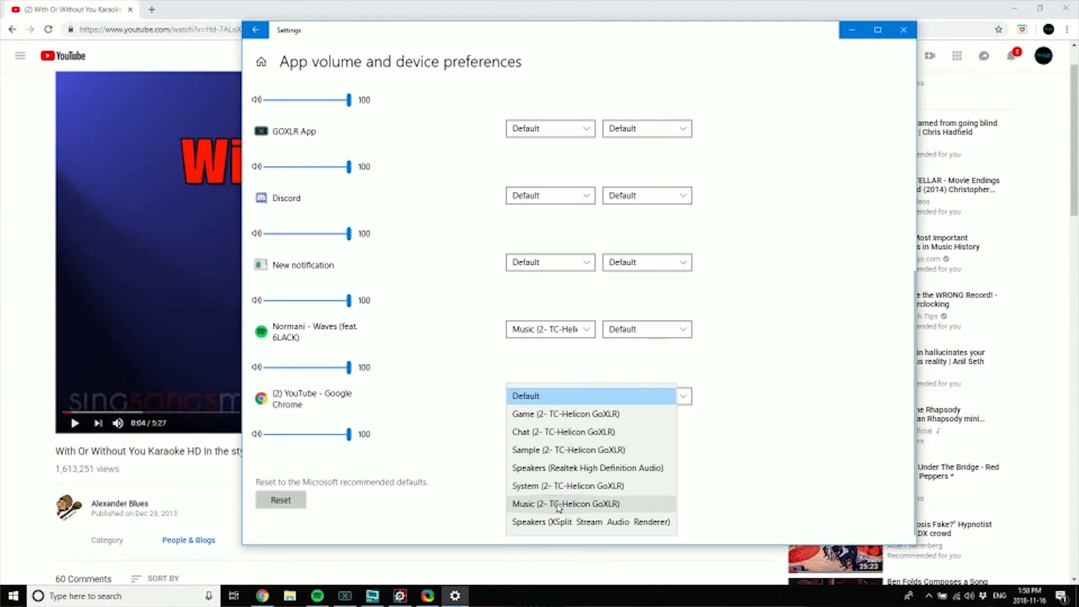
left_click(559, 504)
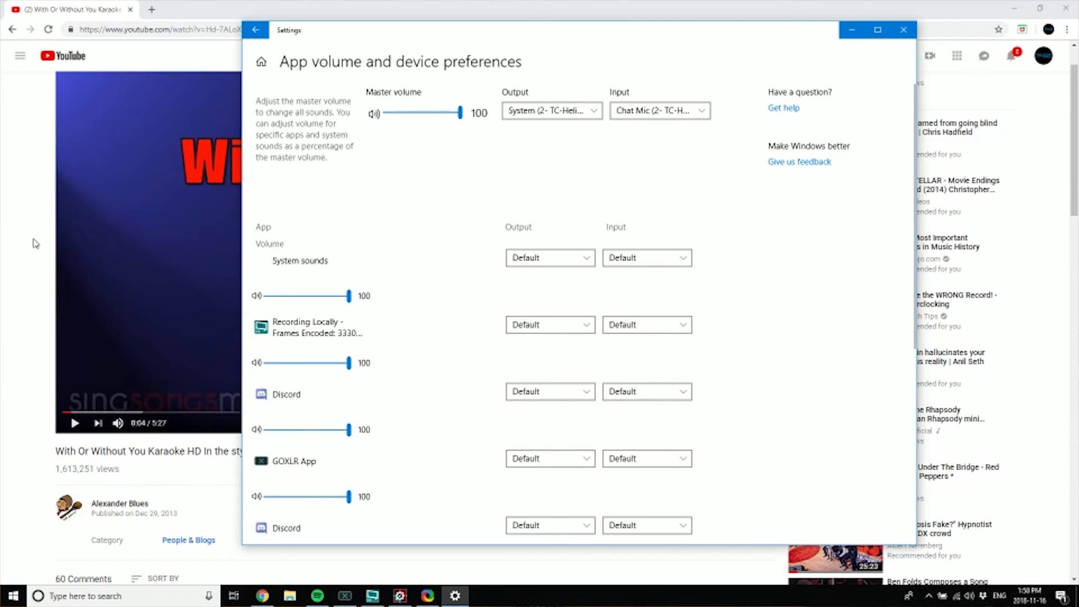
Switch to the Spotify player while the karaoke video advances to 0:24.
left_click(317, 598)
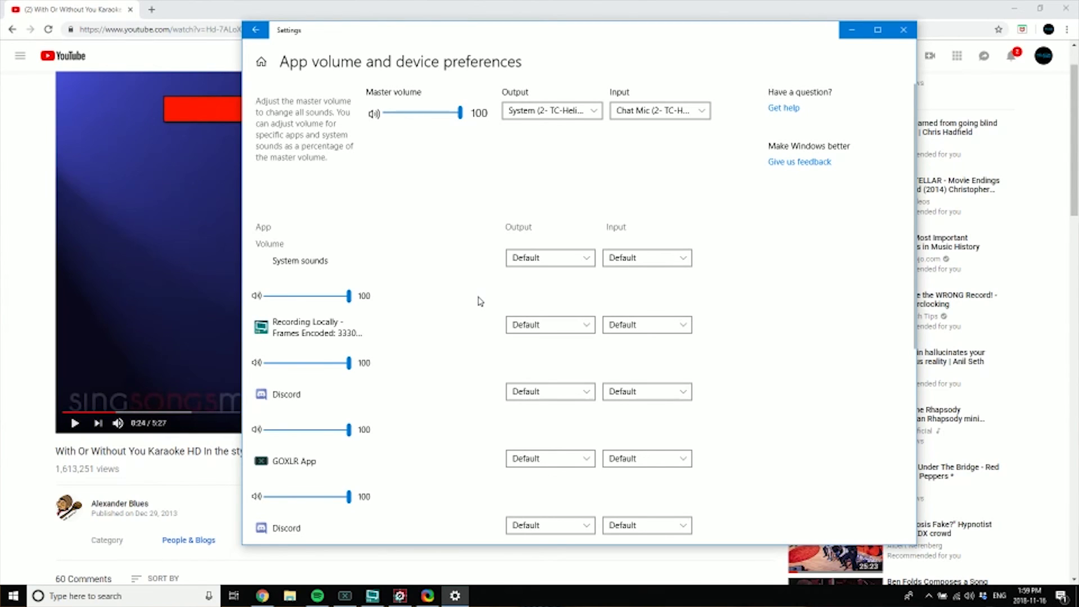
scroll(478, 301, "down", 1)
scroll(477, 299, "down", 2)
scroll(477, 300, "down", 2)
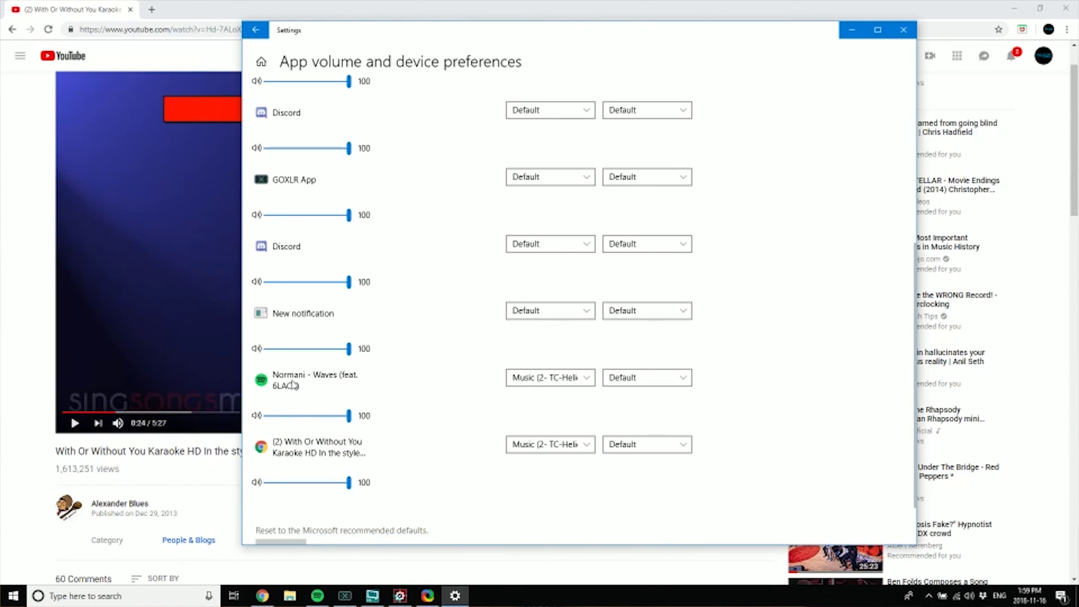
scroll(525, 366, "up", 1)
scroll(526, 337, "up", 4)
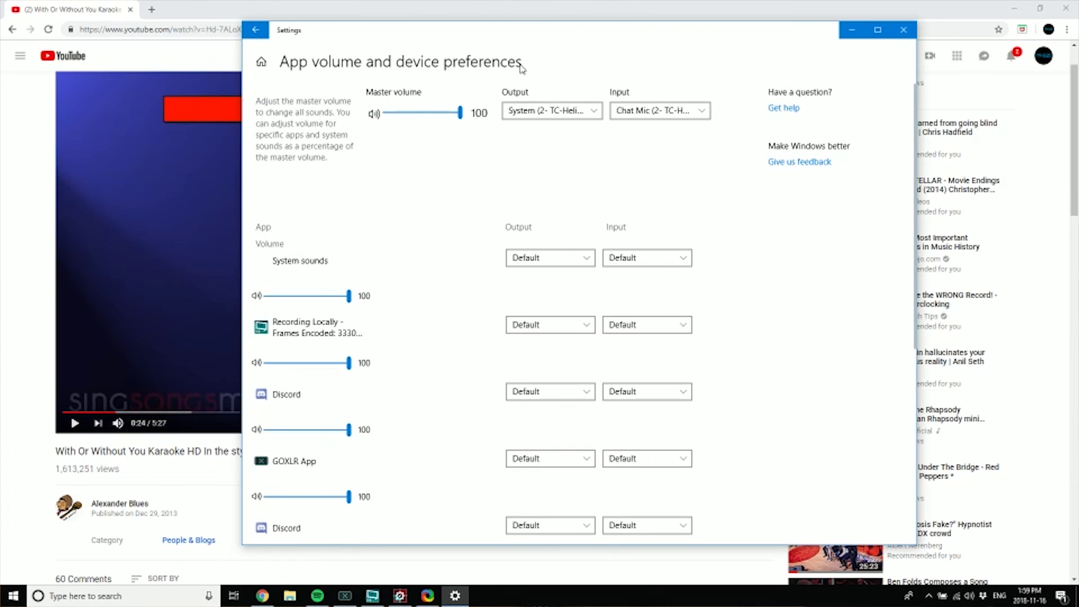
scroll(517, 146, "down", 5)
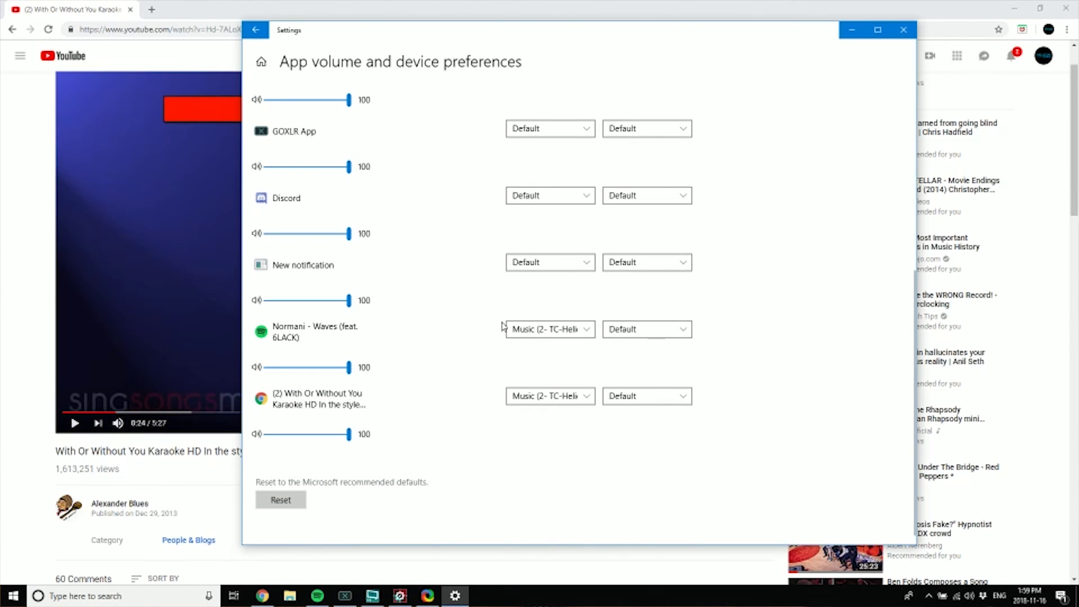
left_click(537, 326)
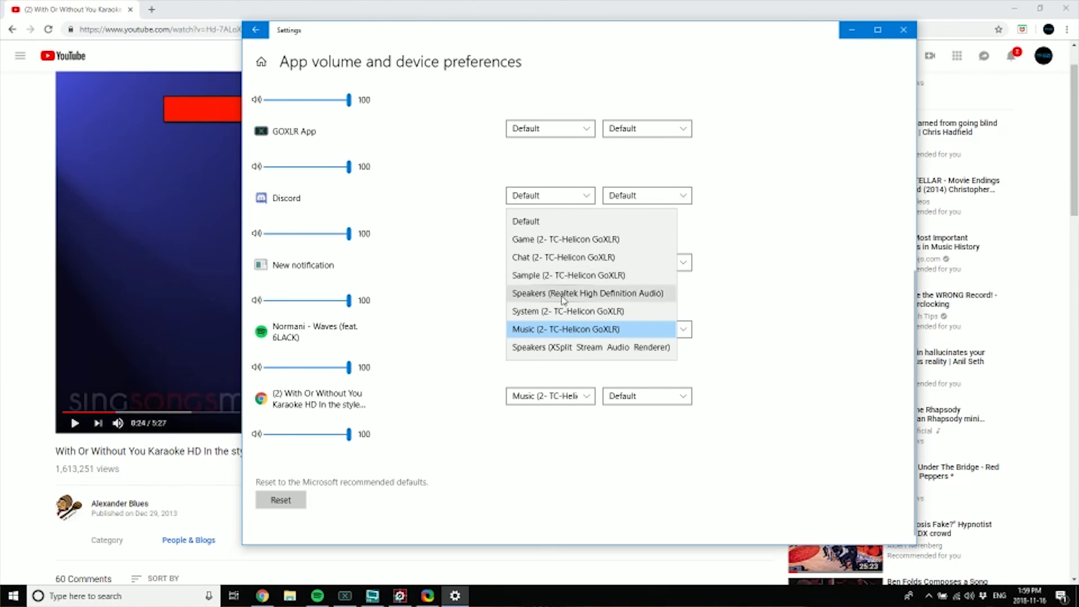